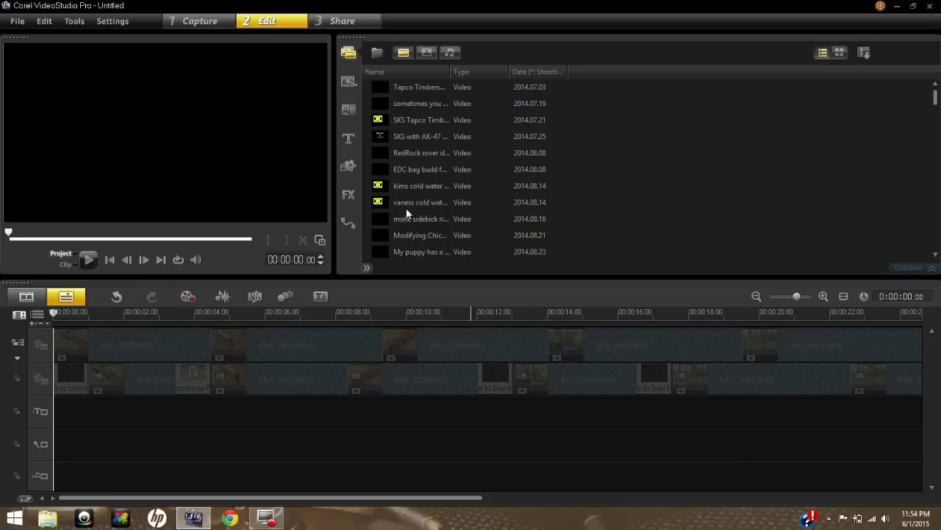
- Show the My Favorites transitions, such as Crossfade, Burn and Flashback, in the library
left_click(351, 112)
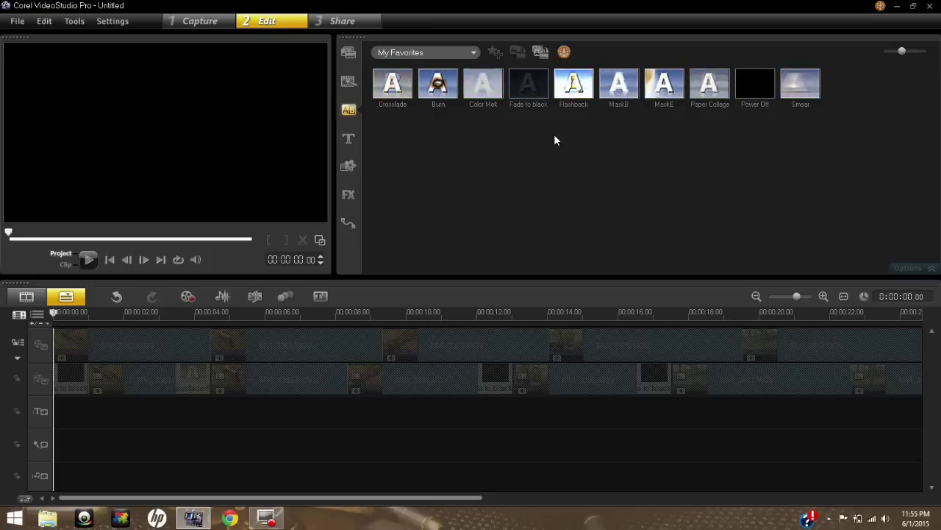
- Switch the transition category to All and browse thumbnails from 3D Confetti to Flap A
left_click(472, 53)
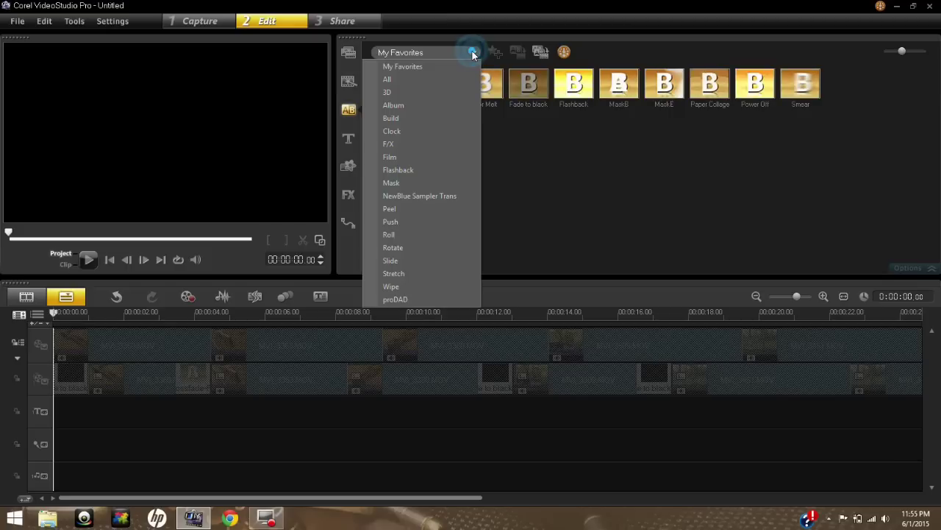
left_click(438, 81)
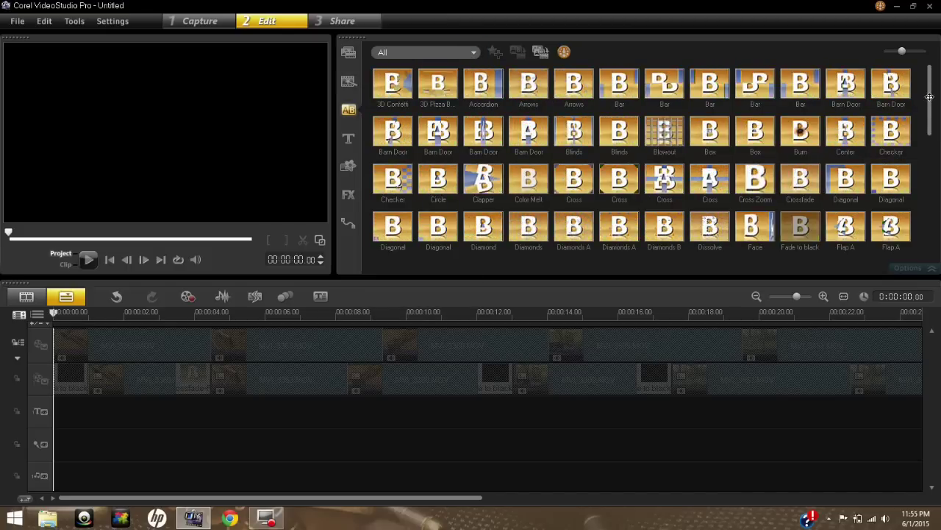
scroll(929, 141, "down", 2)
scroll(929, 142, "down", 3)
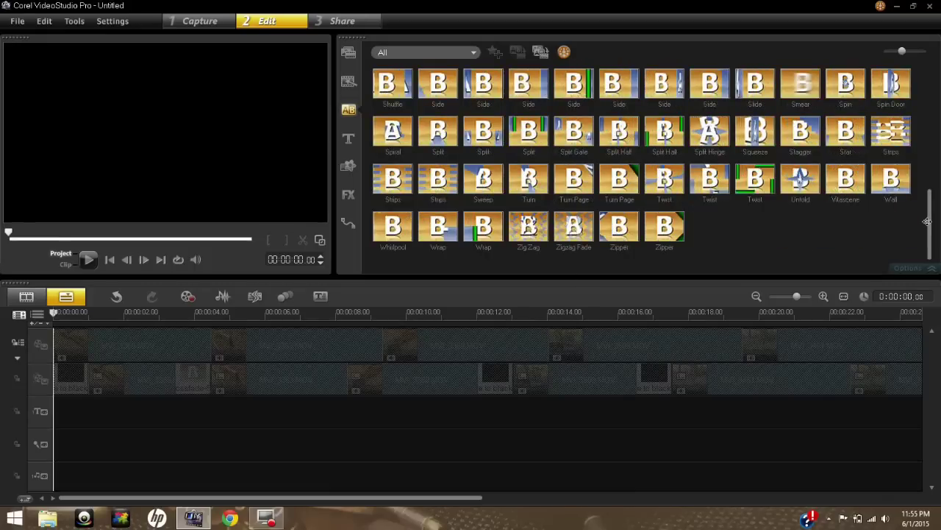
left_click_drag(925, 178, 922, 88)
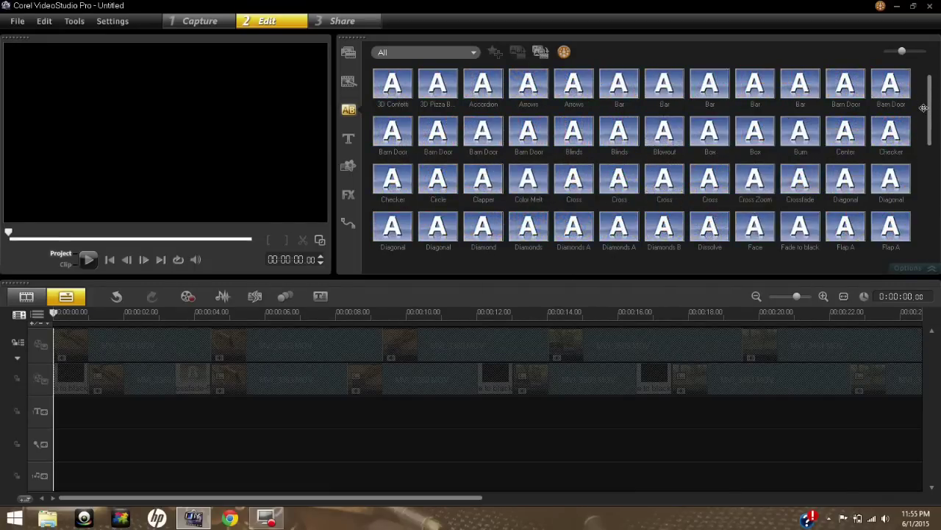
scroll(929, 134, "down", 2)
left_click_drag(929, 133, 930, 77)
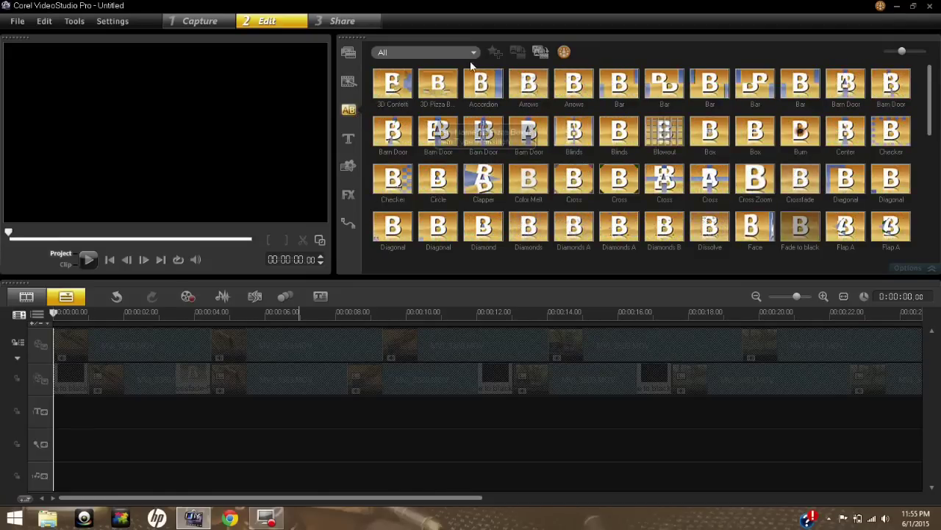
left_click(475, 56)
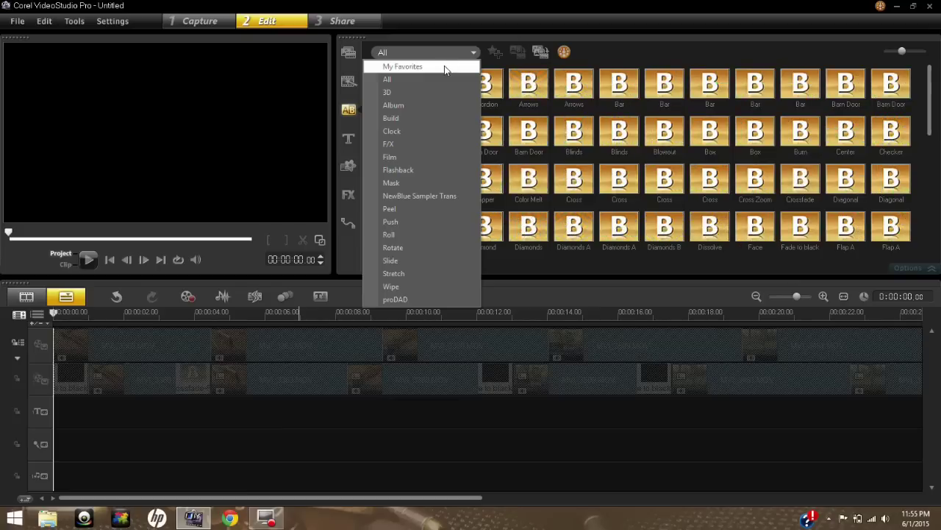
- Return the transition library to the My Favorites category
left_click(444, 66)
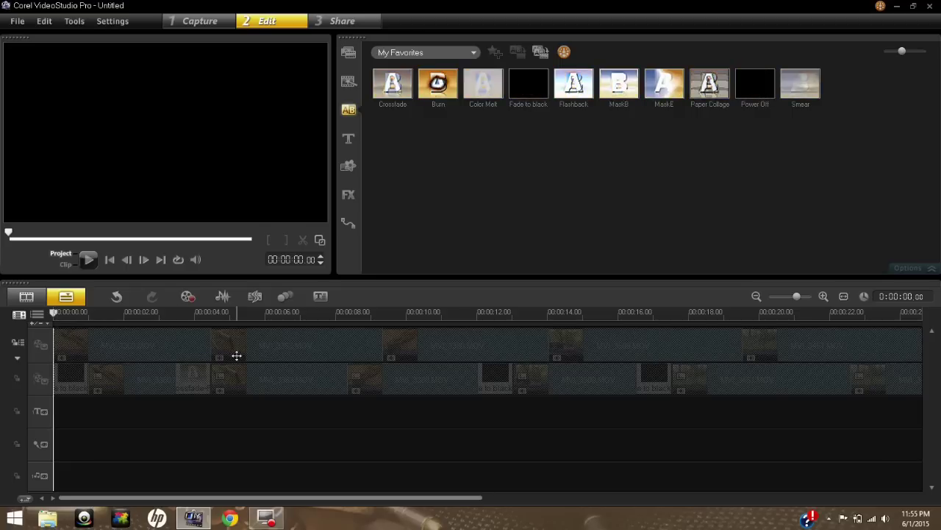
- Re-enable the top video track holding MVI_3360.MOV through MVI_3451.MOV
left_click(42, 348)
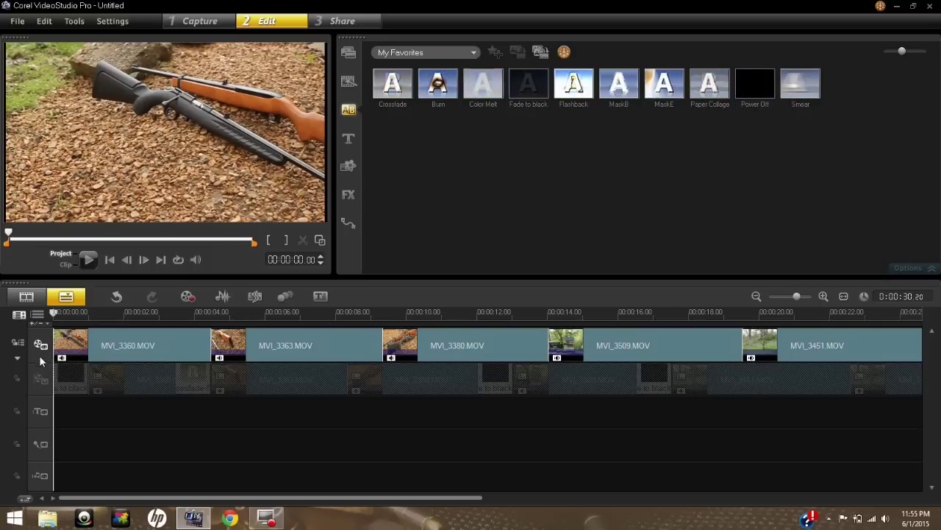
- Toggle both tracks to compare 21.20 and 30.20 durations, leaving only the plain track enabled
left_click(41, 379)
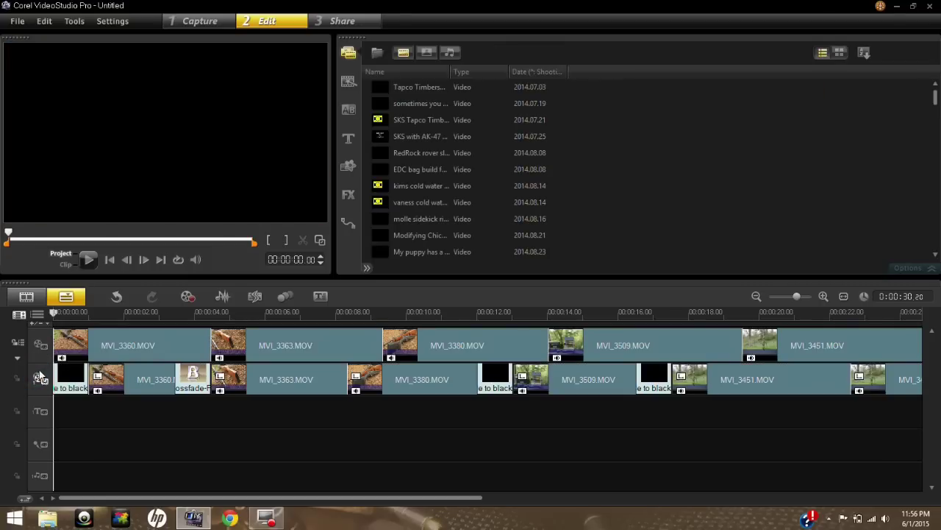
left_click(40, 346)
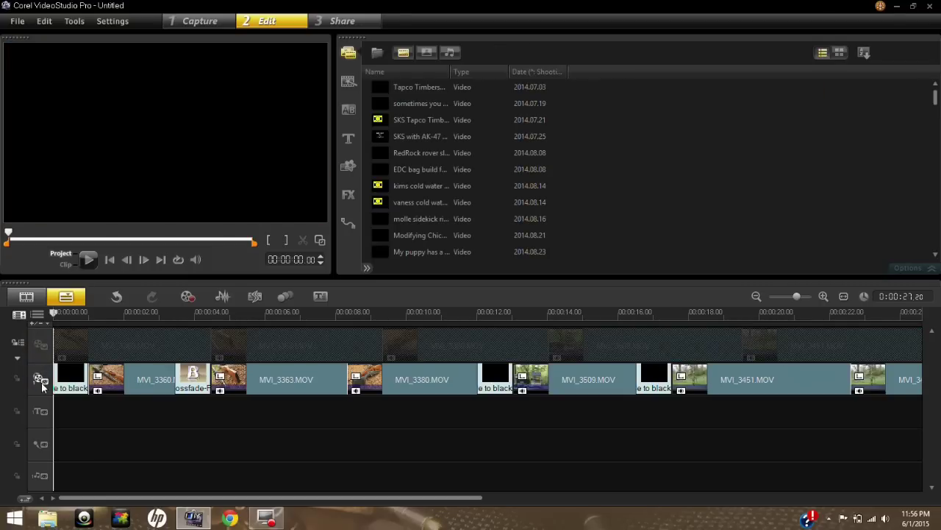
left_click(41, 380)
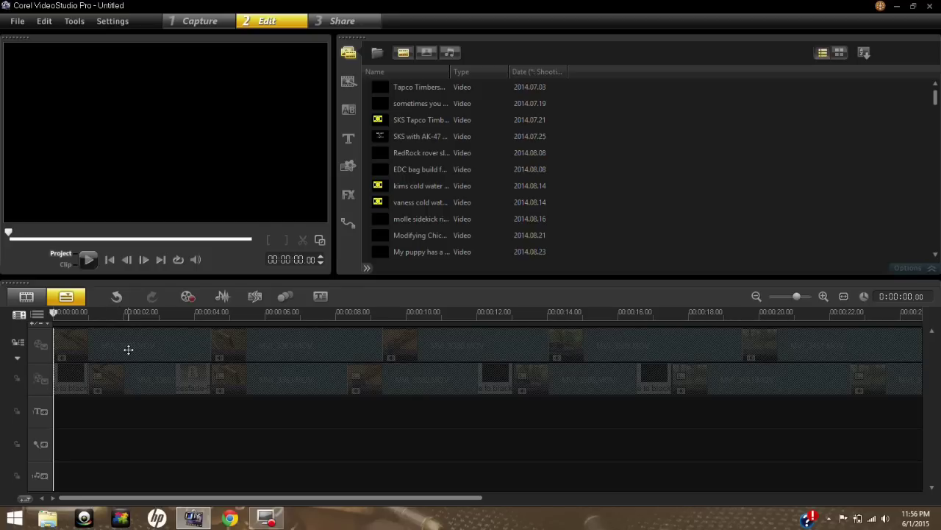
left_click(44, 350)
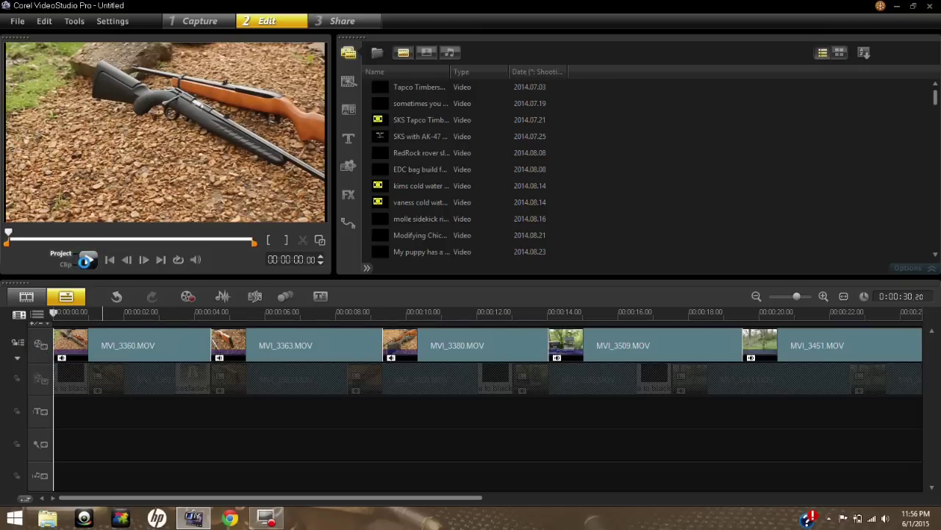
- Play the five plain MOV clips to the end, then disable their track
left_click(86, 261)
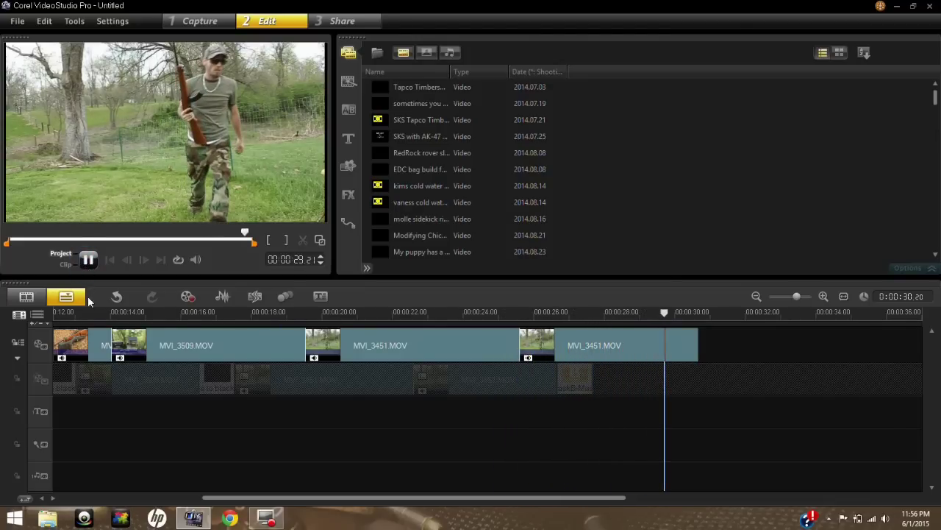
left_click(41, 344)
- Enable the transition track and bring the playhead back to 00:00:00
left_click(40, 380)
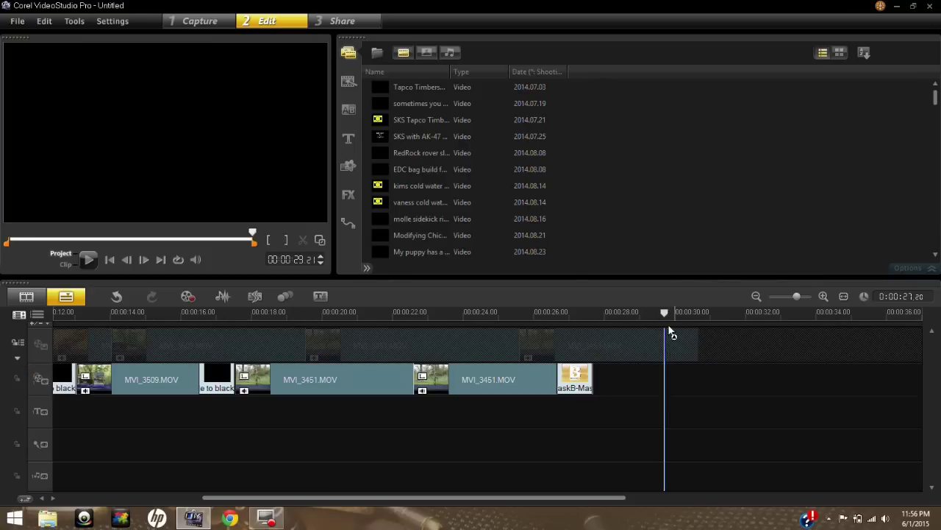
left_click_drag(666, 314, 53, 311)
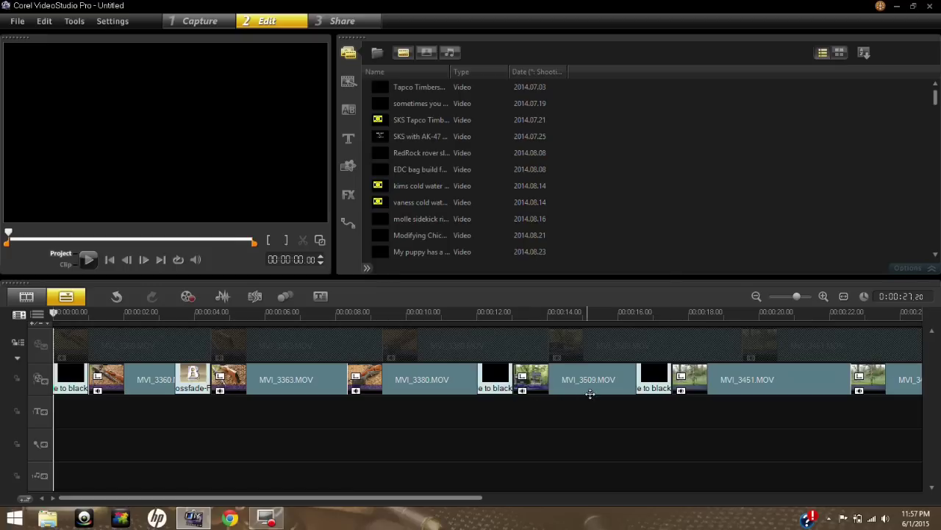
left_click_drag(71, 315, 60, 313)
left_click_drag(55, 312, 59, 323)
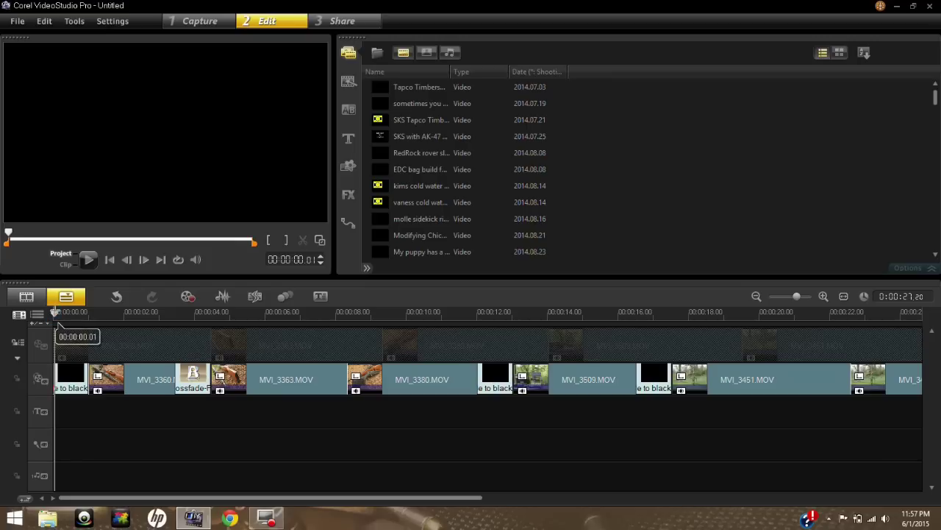
- Show My Favorites and scrub through the opening fade and the Crossfade into MVI_3363
left_click(349, 109)
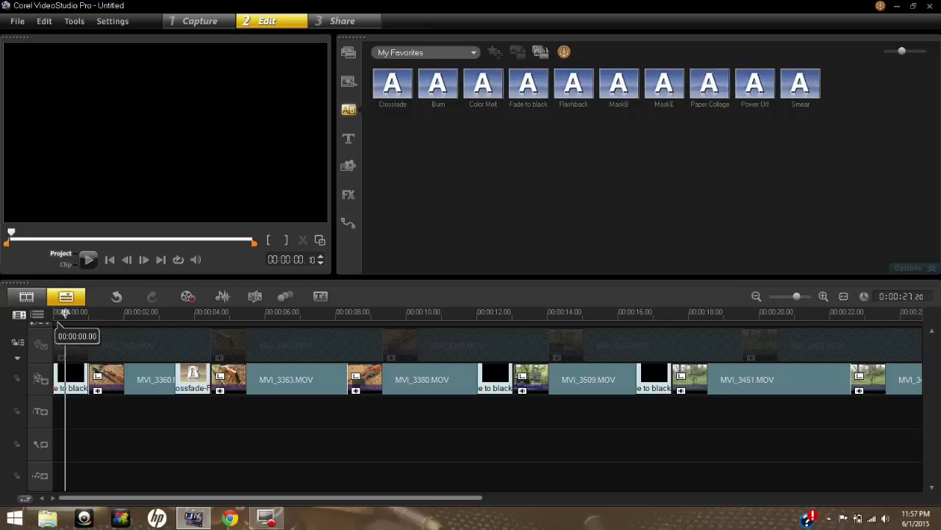
left_click_drag(67, 313, 78, 340)
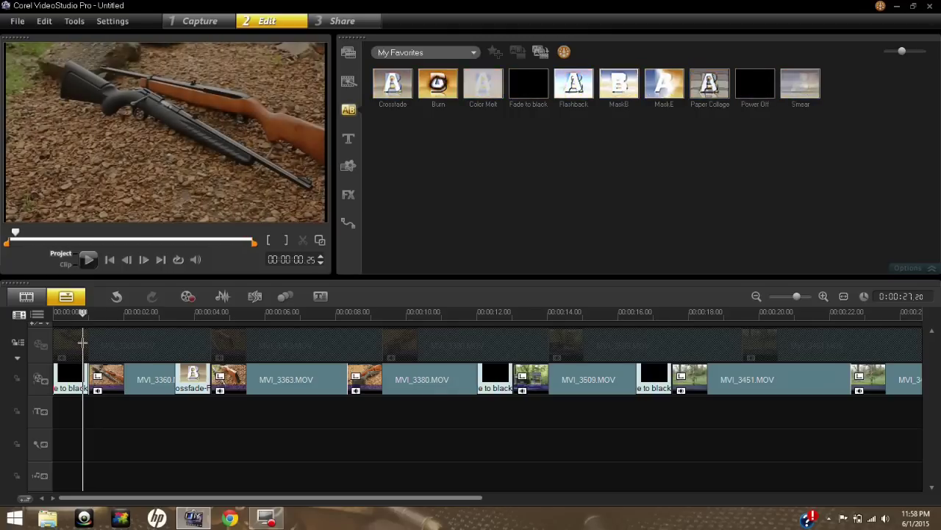
left_click_drag(87, 342, 201, 351)
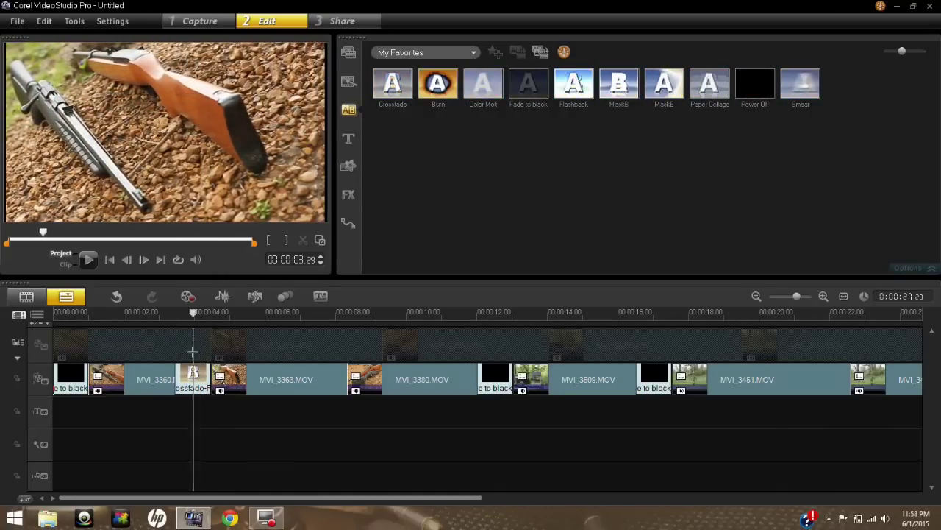
left_click_drag(168, 357, 189, 363)
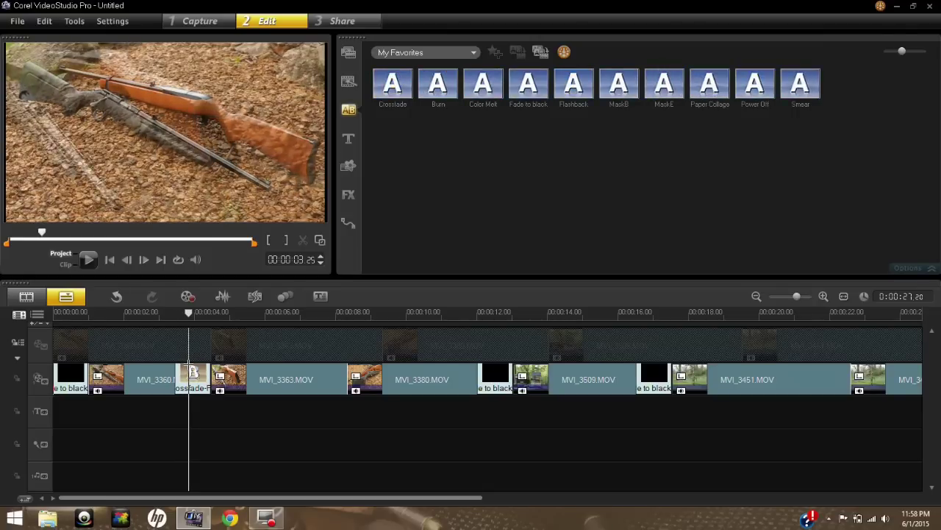
mouse_move(189, 364)
left_mouse_down()
mouse_move(210, 366)
mouse_move(174, 368)
mouse_move(197, 371)
left_mouse_up()
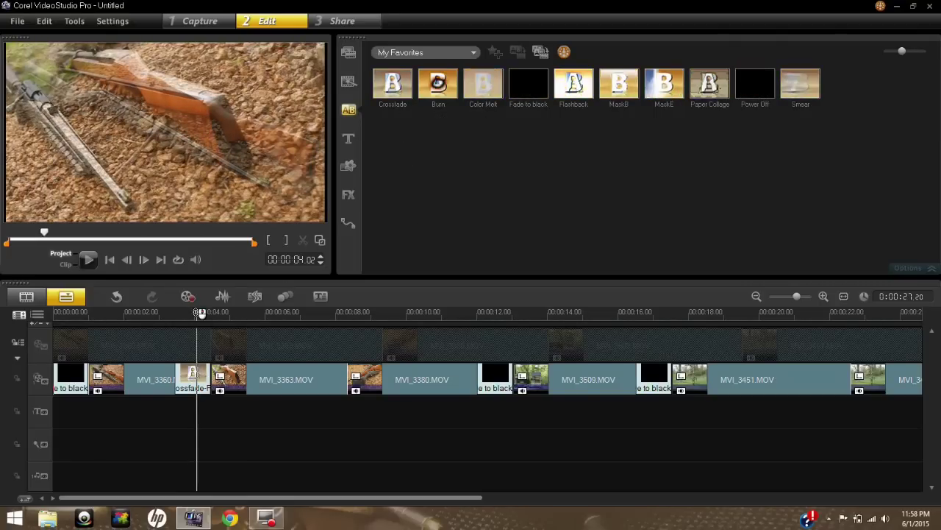
- Step frame by frame through the middle of the MVI_3360 to MVI_3363 crossfade
left_click_drag(197, 312, 359, 353)
key("Left")
key("Left")
key("Left")
key("Left")
key("Right")
key("Right")
key("Right")
key("Right")
key("Right")
key("Right")
key("Right")
key("Right")
key("Right")
key("Right")
key("Right")
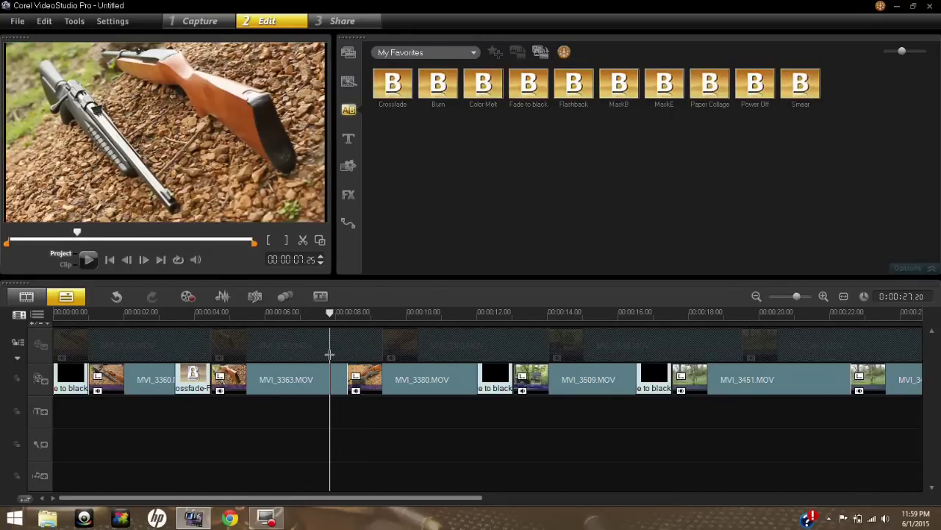
- Scrub past the cut into MVI_3380 and the Fade to black before MVI_3509
left_click_drag(330, 354, 352, 357)
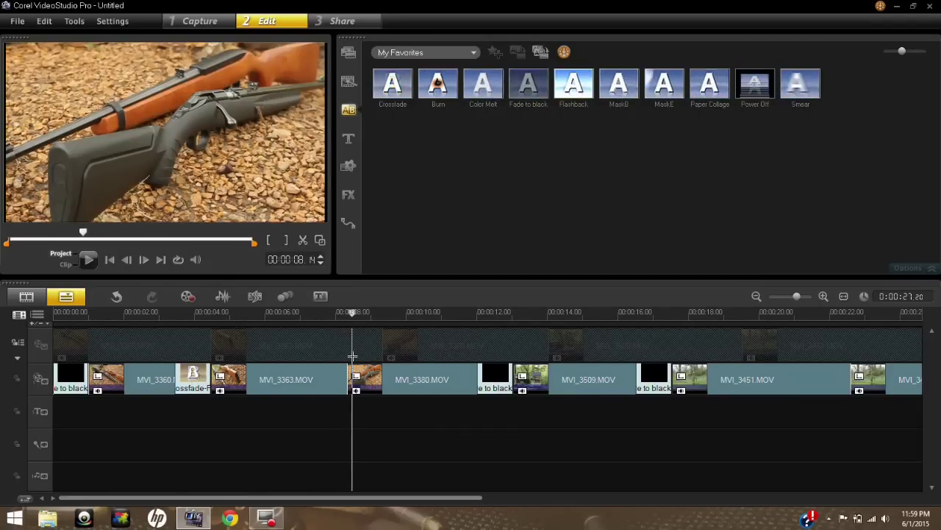
left_click_drag(352, 357, 336, 357)
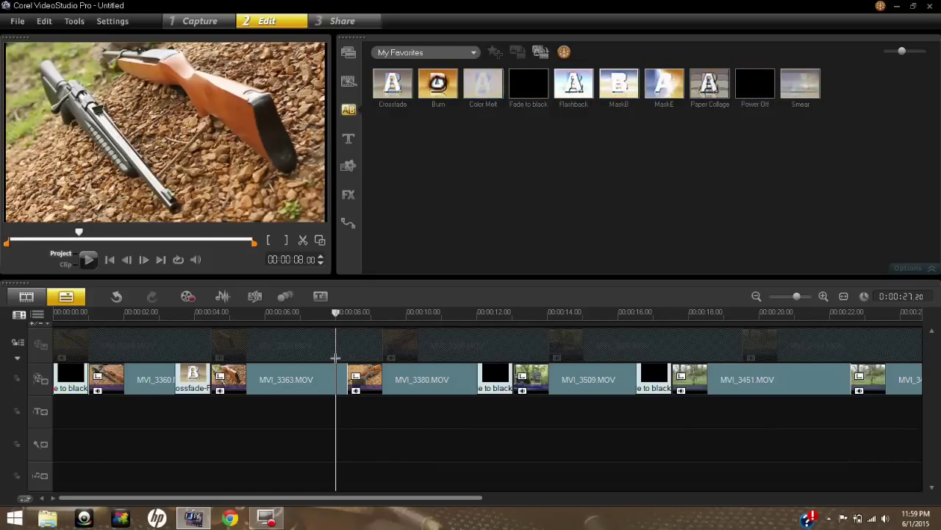
left_click_drag(336, 357, 469, 372)
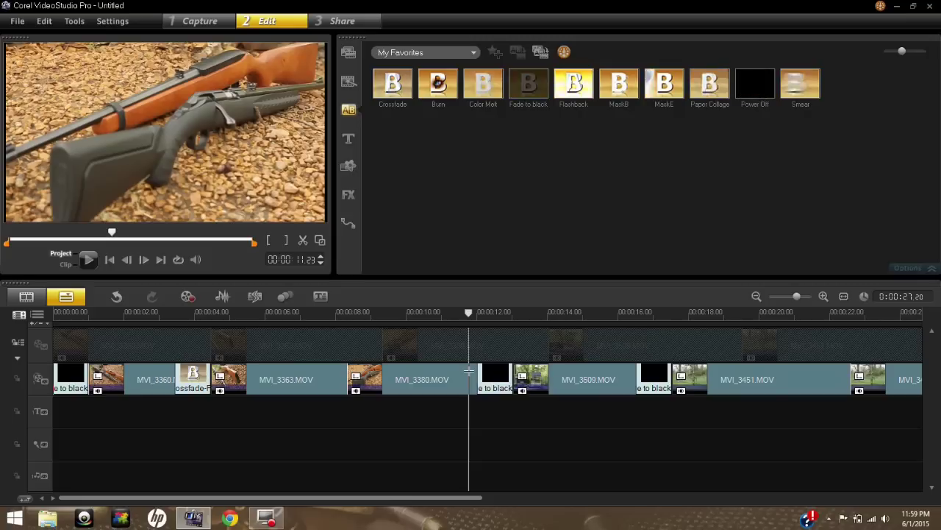
left_click_drag(469, 371, 591, 393)
- Play and scrub around the Fade to black from the ammunition clip into MVI_3451
left_click_drag(405, 497, 498, 497)
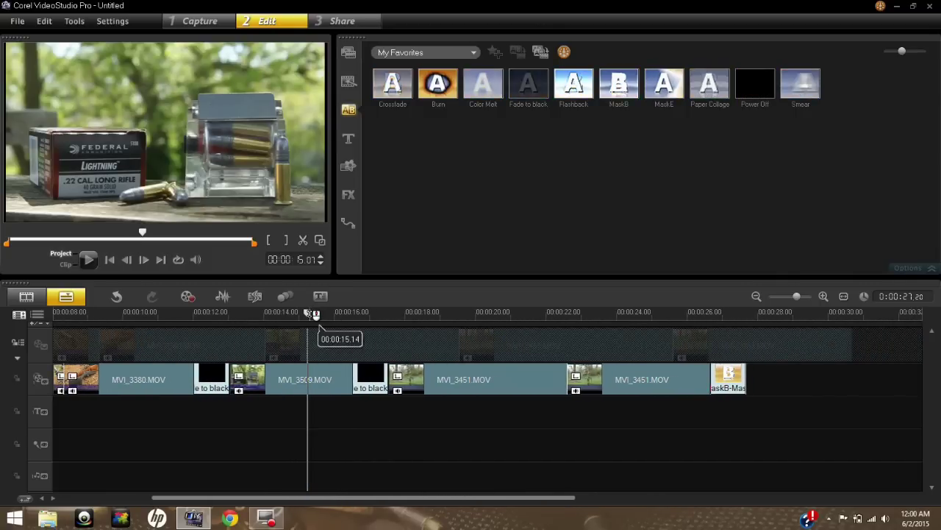
key("space")
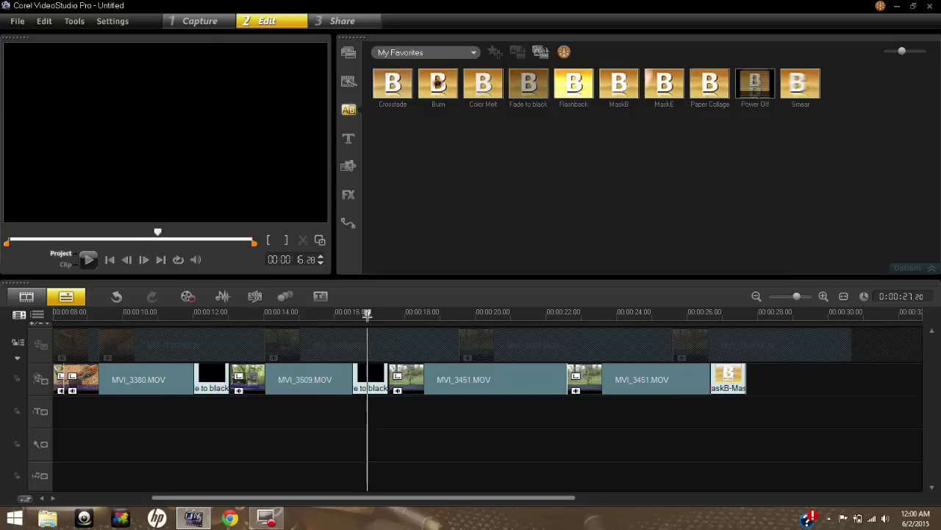
left_click_drag(394, 322, 417, 341)
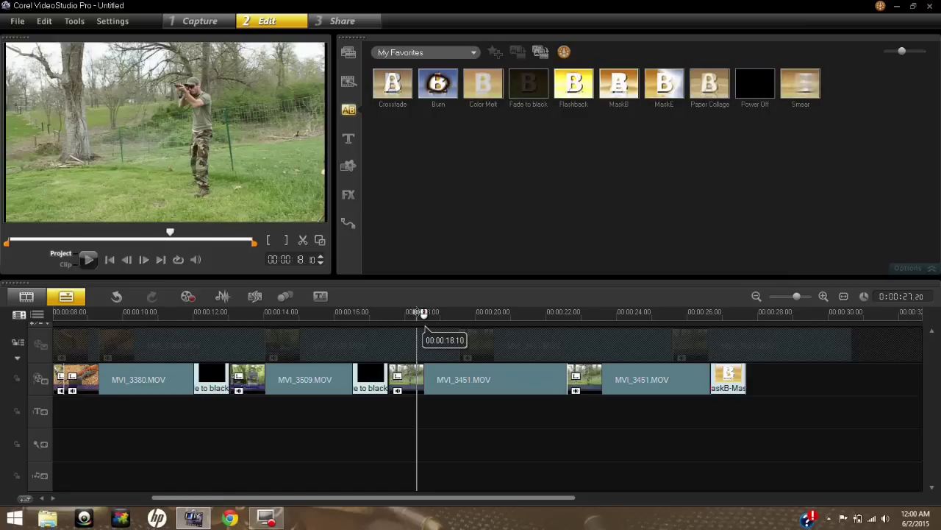
scroll(424, 326, "up", 5)
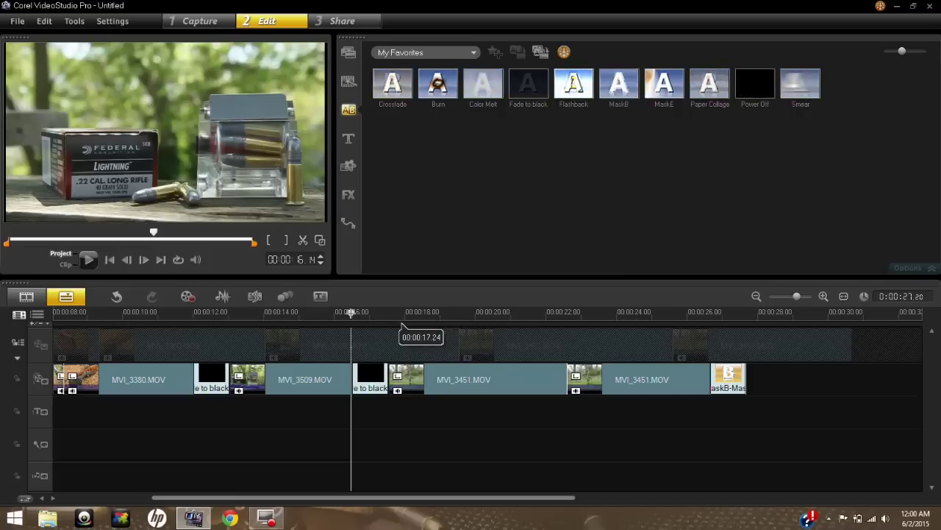
scroll(402, 324, "down", 4)
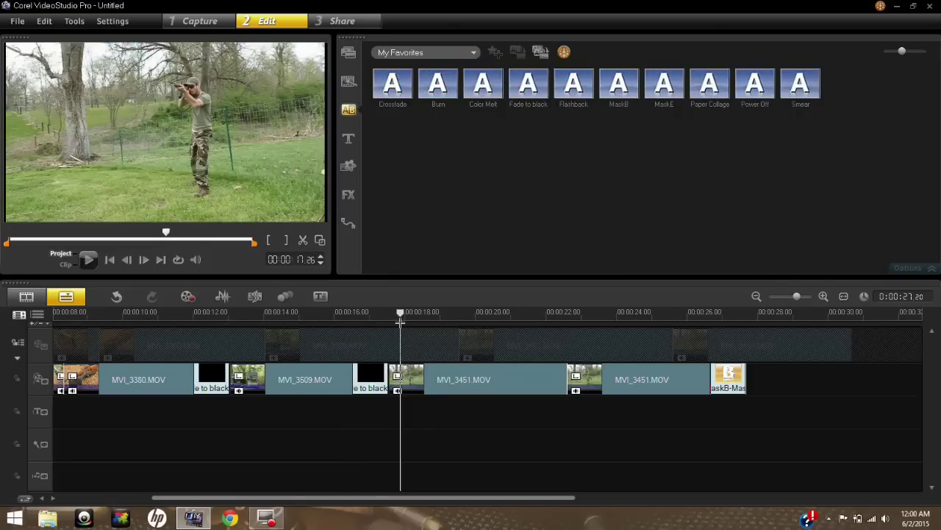
scroll(401, 324, "down", 3)
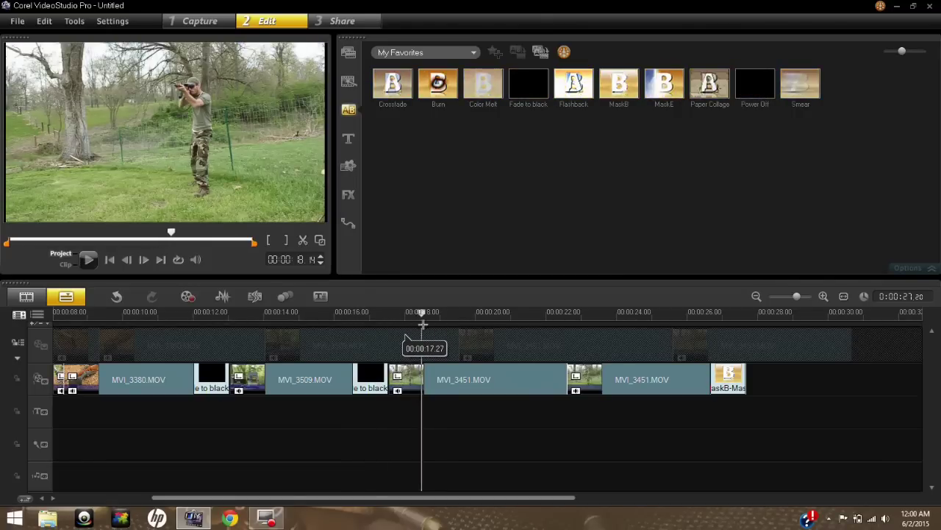
scroll(420, 324, "down", 4)
left_click(378, 342)
left_click_drag(378, 342, 754, 377)
- Rewind the playhead to 00:00:00 for a full review of the 21.20 sequence
left_click_drag(757, 310, 48, 316)
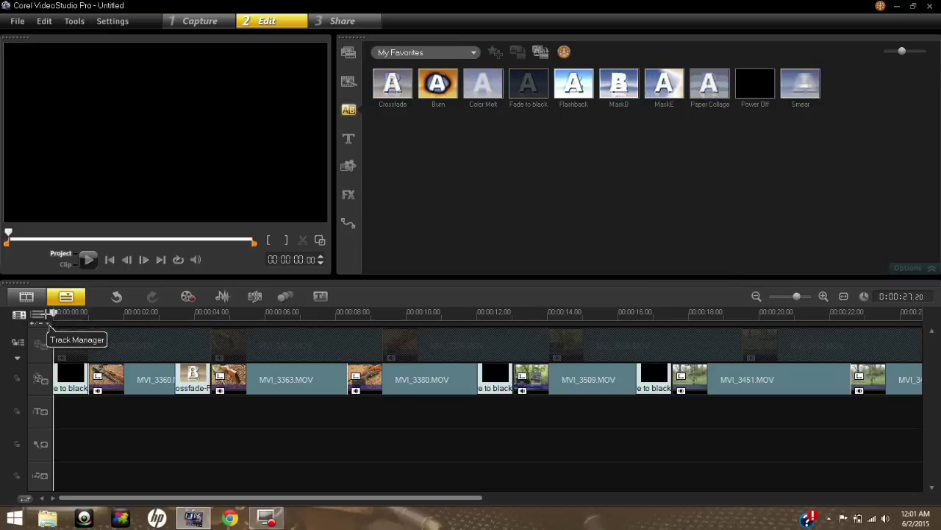